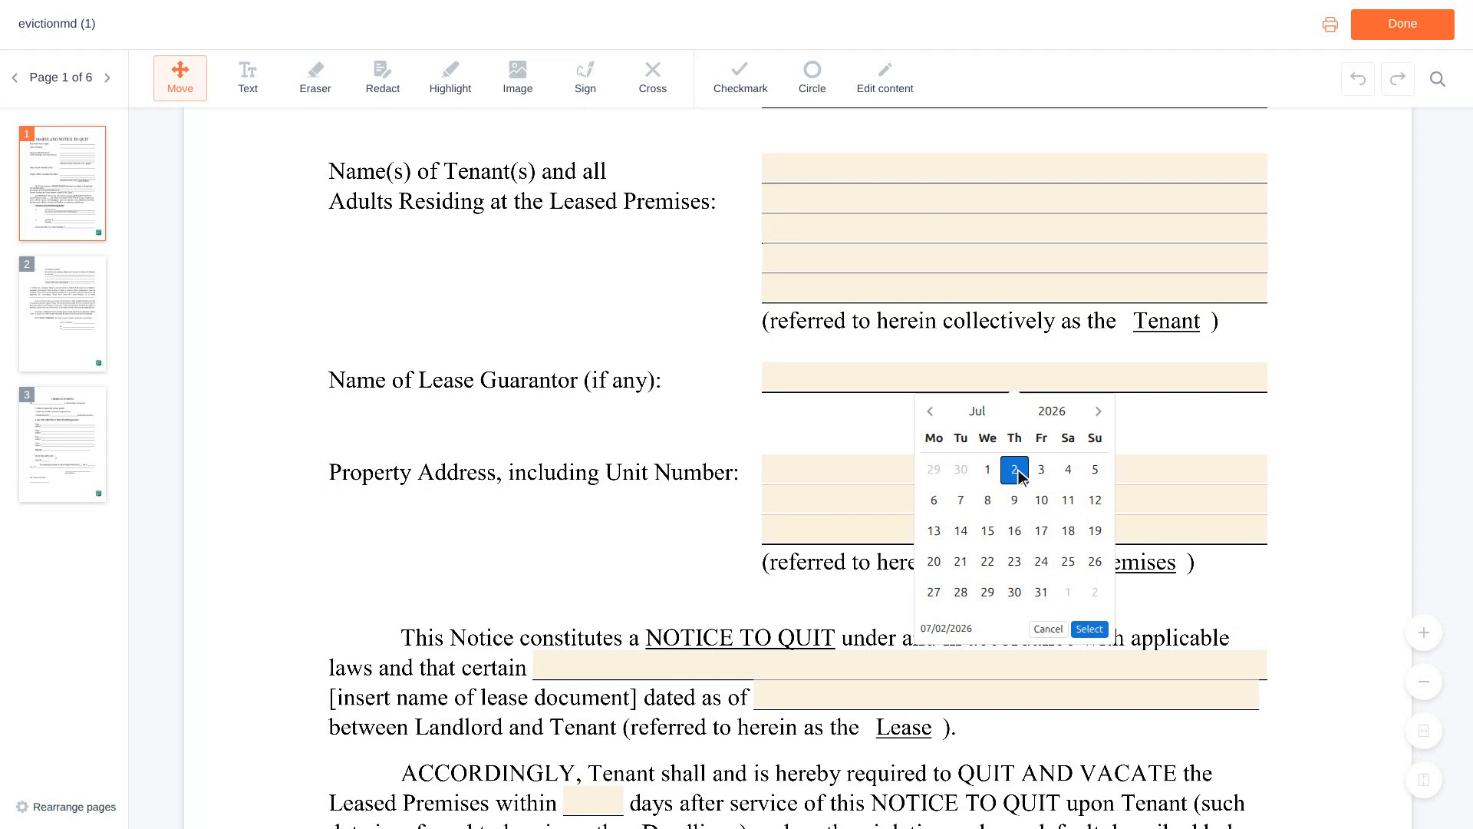
Enter "Residential Lease Agreement" as the name of the lease document in the Notice to Quit paragraph.
{"action": "scroll", "coordinate": [1019, 475], "scroll_direction": "down", "scroll_amount": 1}
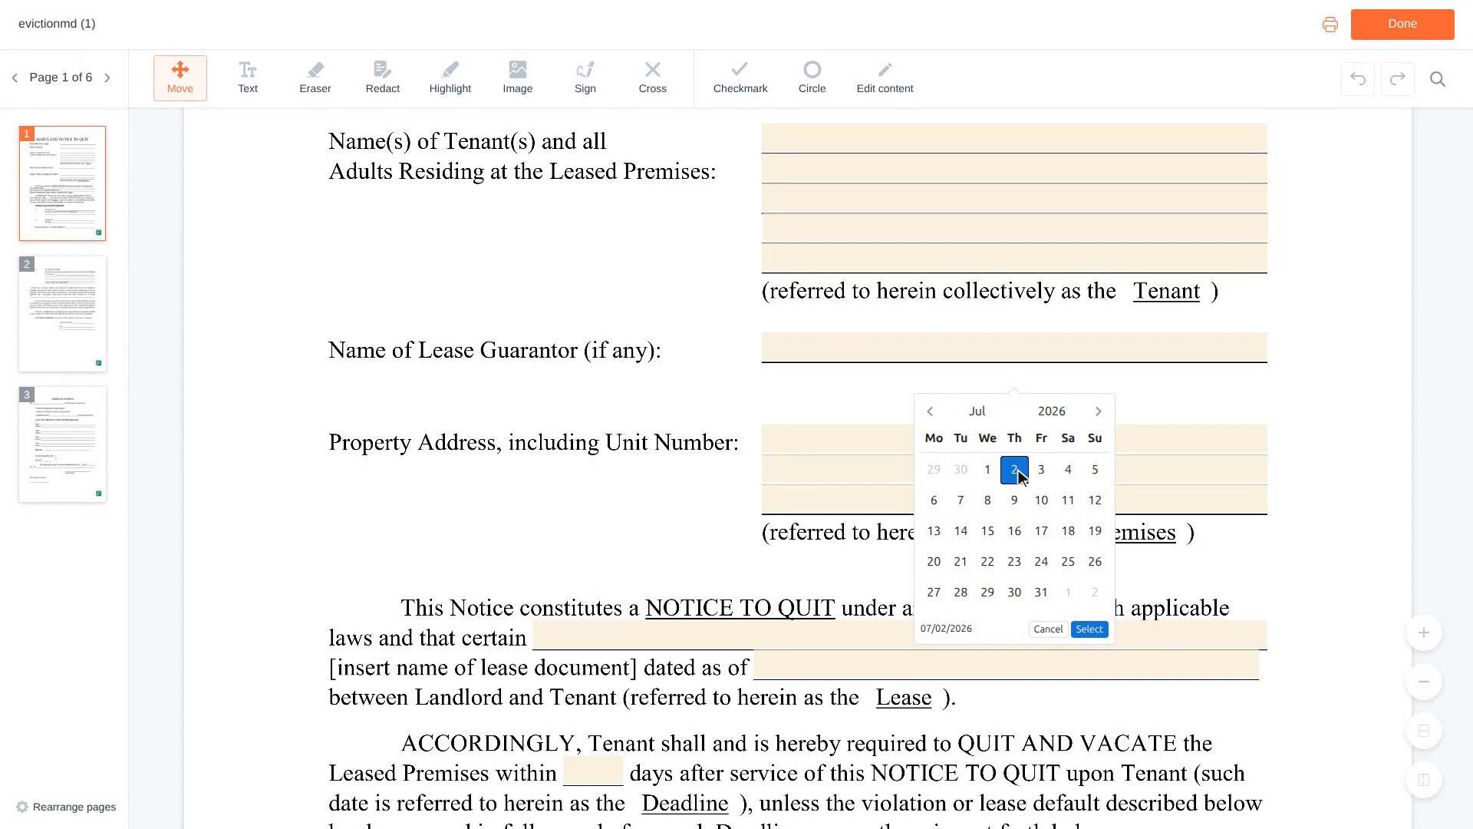
{"action": "scroll", "coordinate": [1019, 476], "scroll_direction": "down", "scroll_amount": 2}
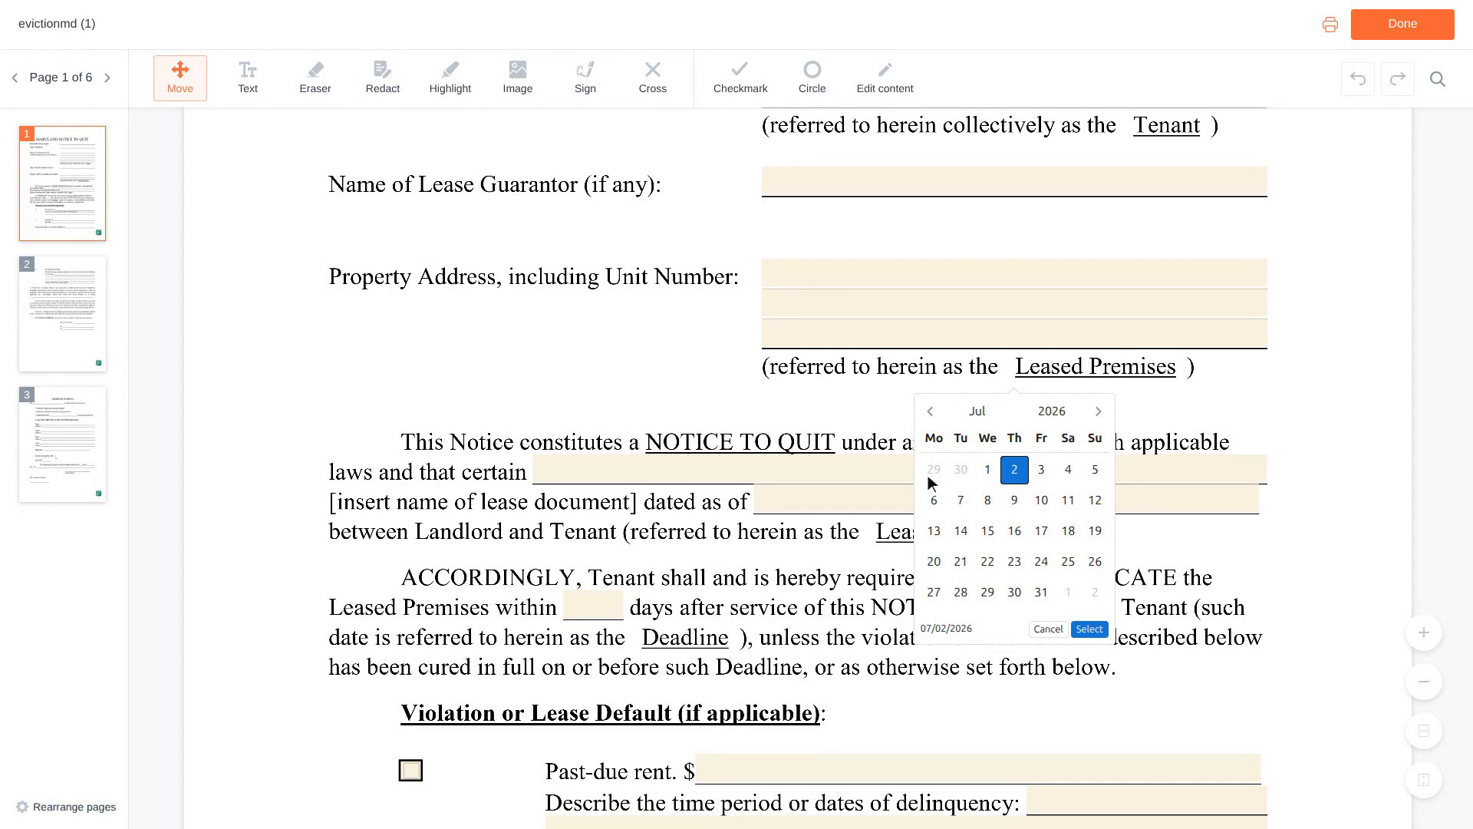
{"action": "left_click", "coordinate": [907, 470]}
{"action": "type", "text": "Residential Le"}
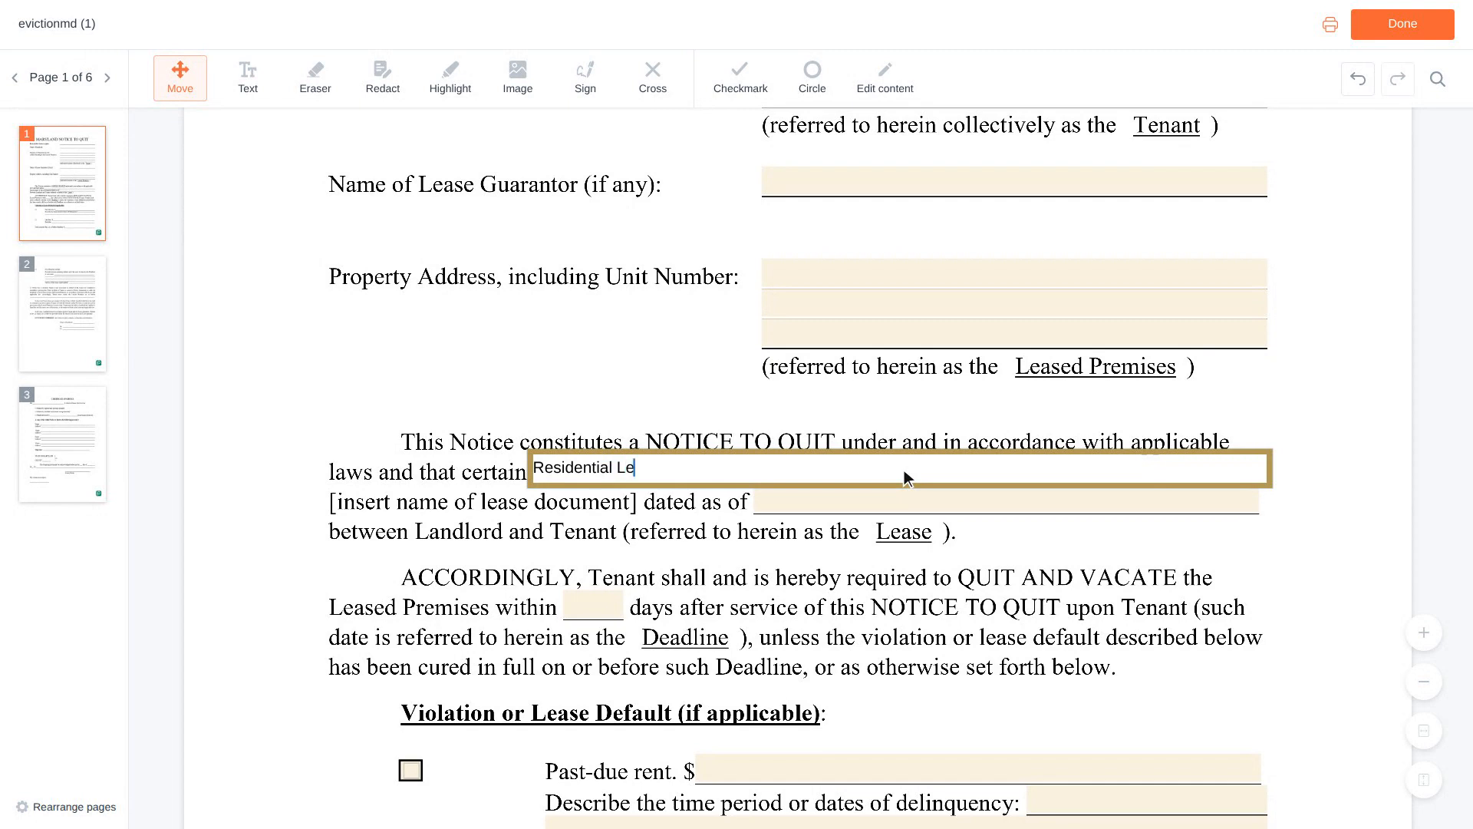
{"action": "type", "text": "ase Agreement"}
Fill in 06/01/2023 as the date of the lease document.
{"action": "scroll", "coordinate": [908, 477], "scroll_direction": "down", "scroll_amount": 1}
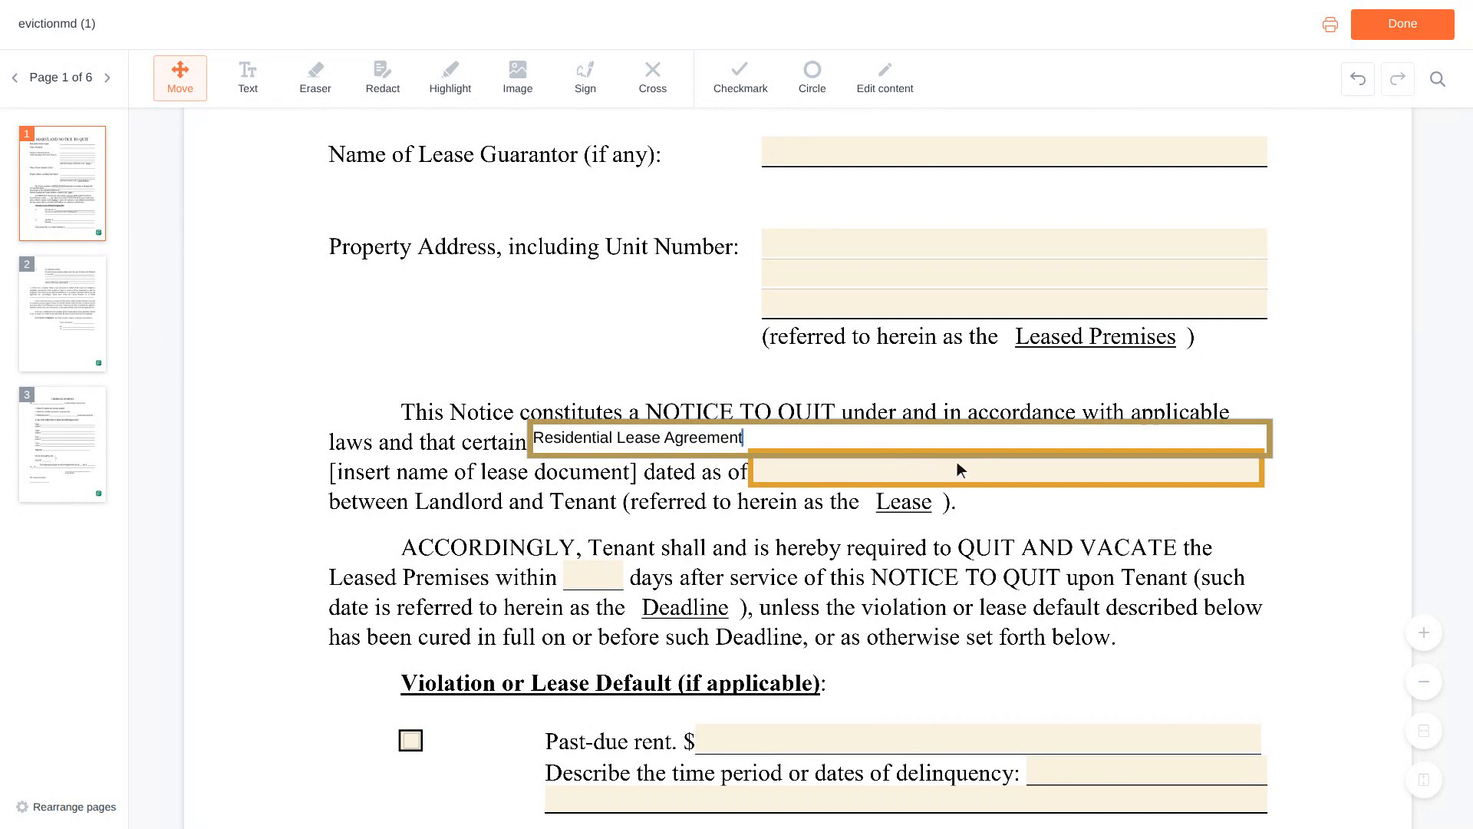
{"action": "left_click", "coordinate": [1009, 475]}
{"action": "type", "text": "06/01/2023"}
Mark past-due rent as a lease default and enter 1,200 as its amount.
{"action": "scroll", "coordinate": [1010, 475], "scroll_direction": "down", "scroll_amount": 3}
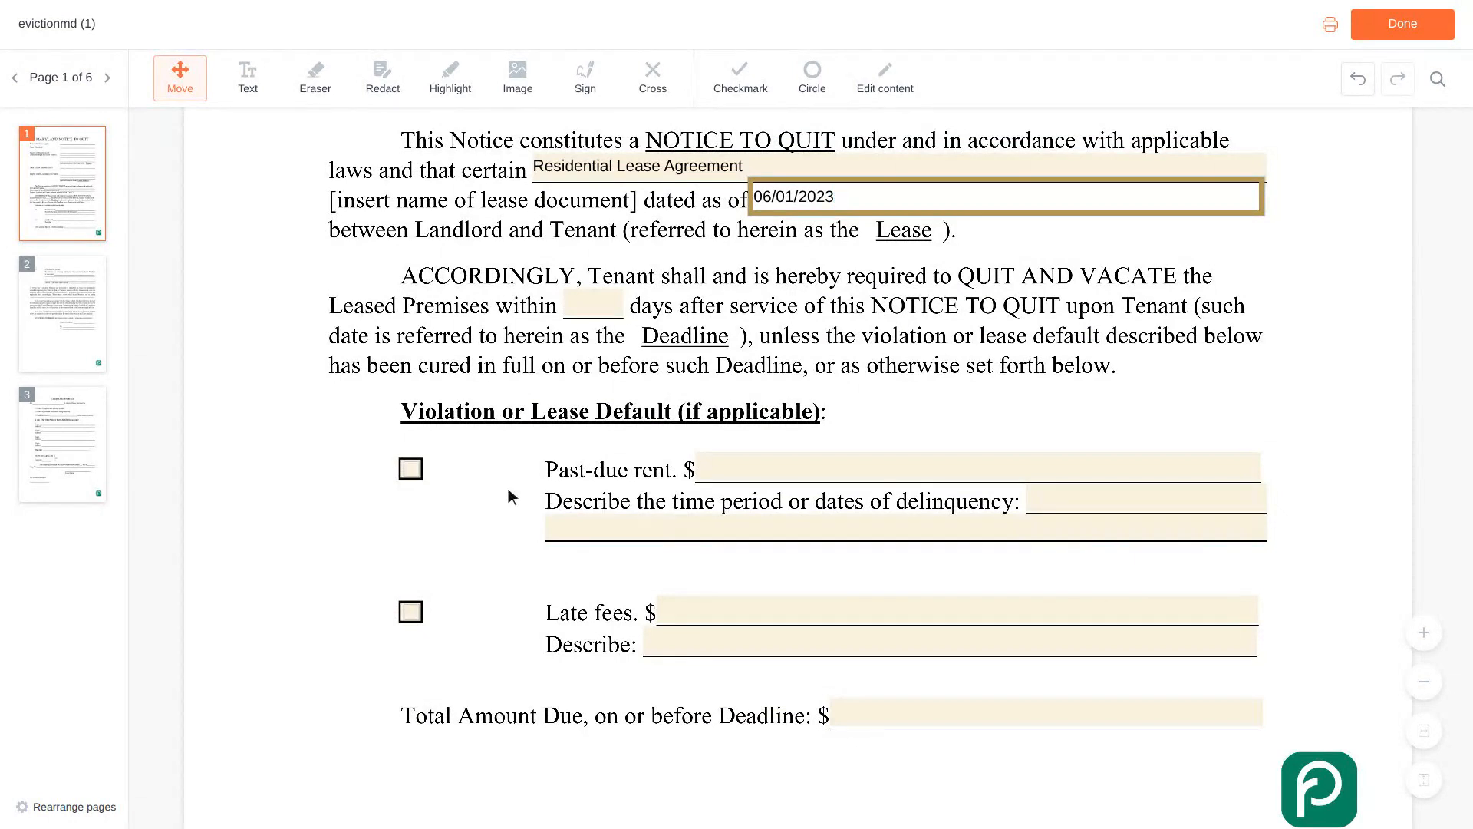
{"action": "left_click", "coordinate": [419, 471]}
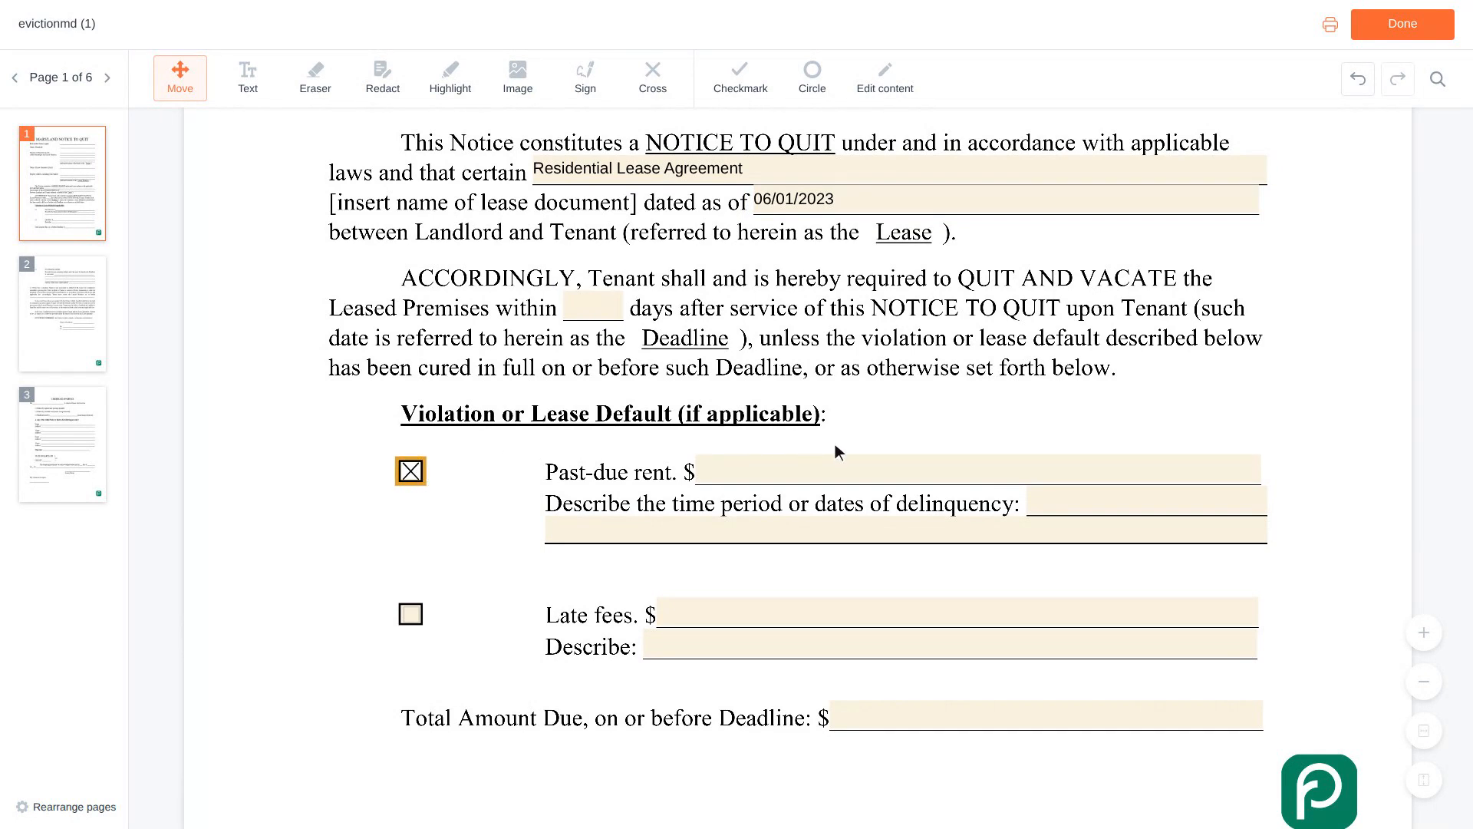
{"action": "left_click", "coordinate": [979, 473]}
{"action": "type", "text": "1,200"}
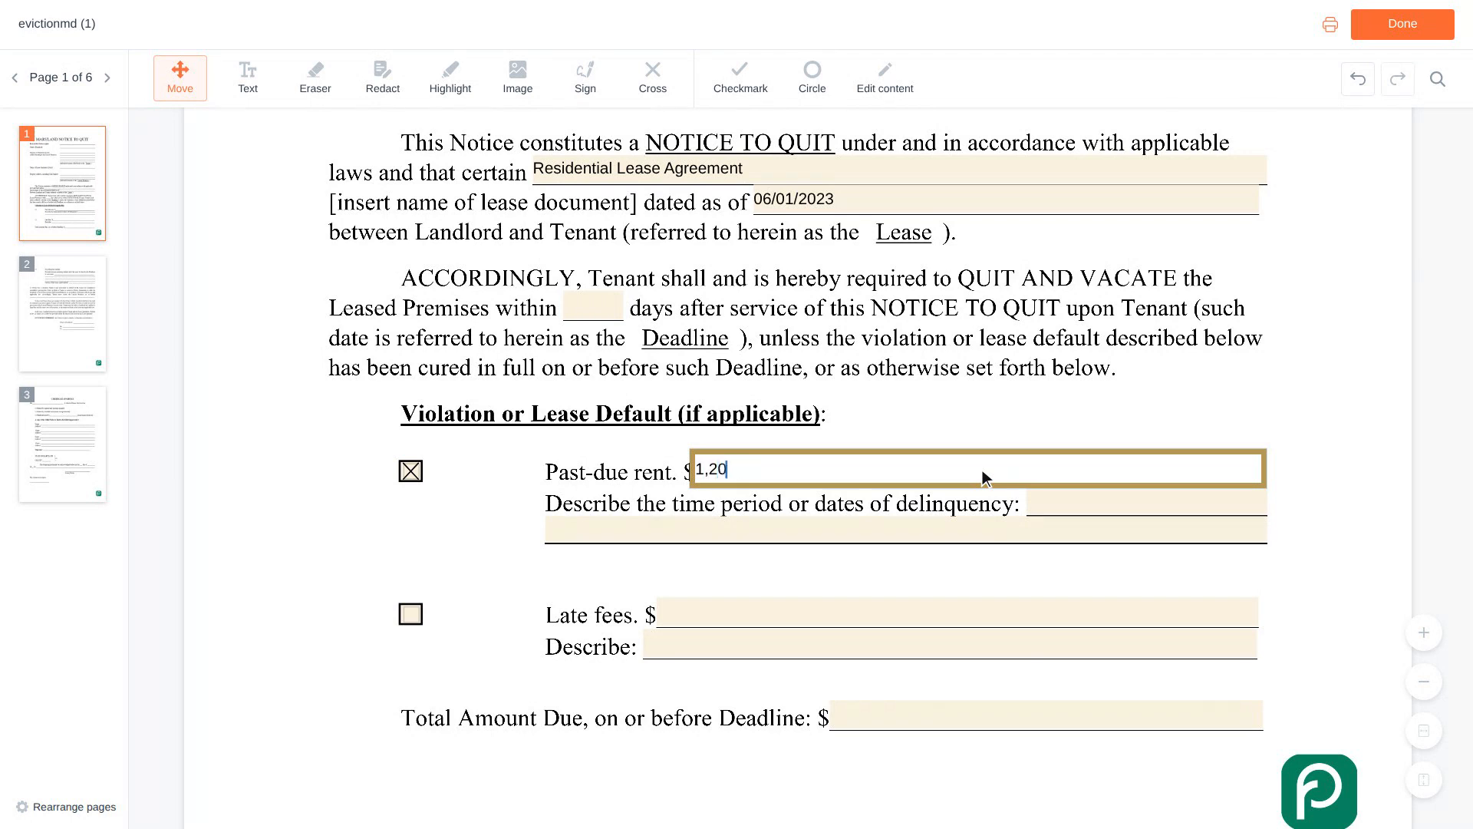
Describe the time period of delinquency as "February 2024 rent, due on the first".
{"action": "scroll", "coordinate": [982, 470], "scroll_direction": "down", "scroll_amount": 1}
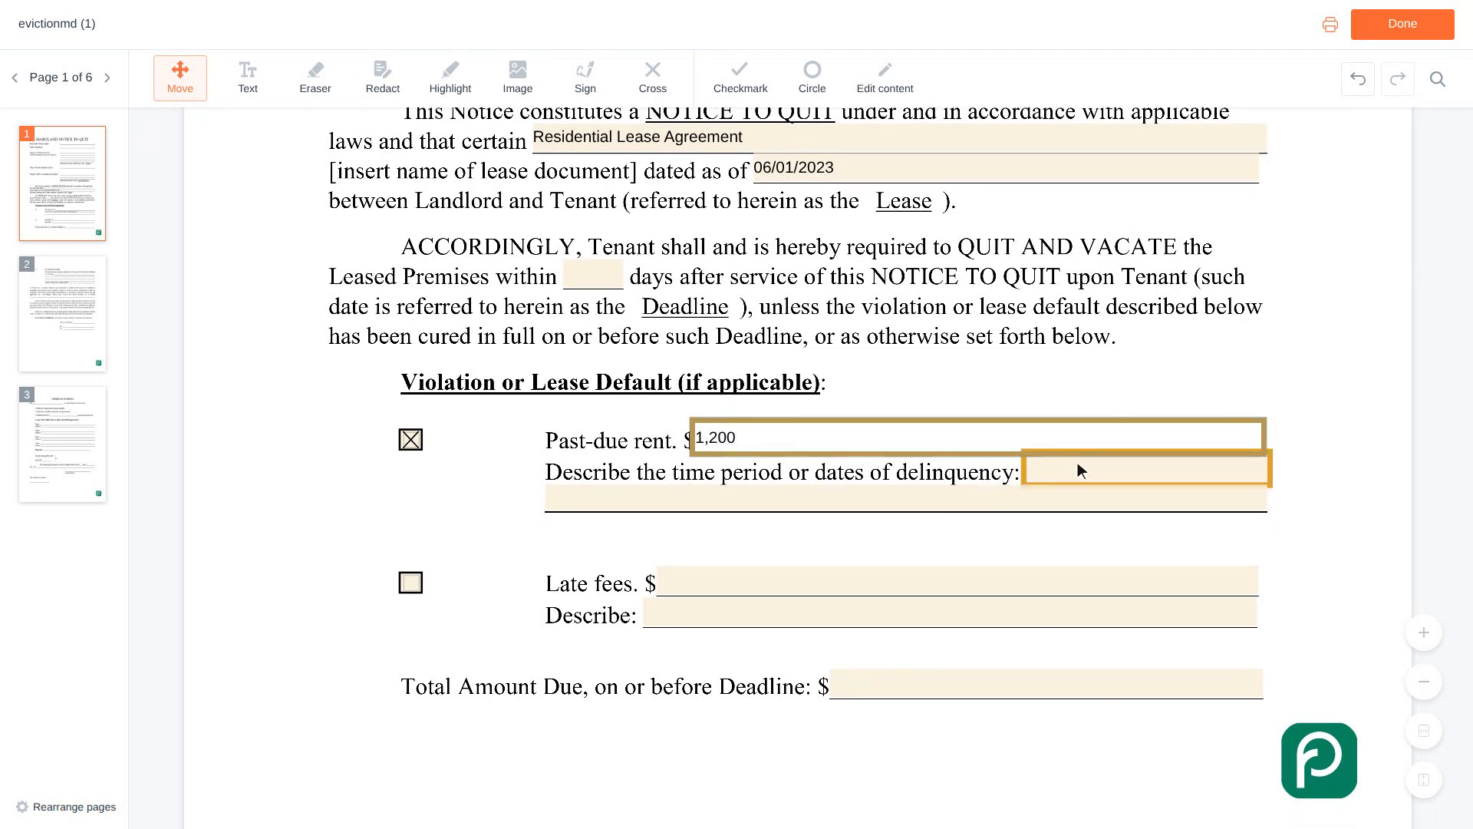
{"action": "left_click", "coordinate": [1151, 470]}
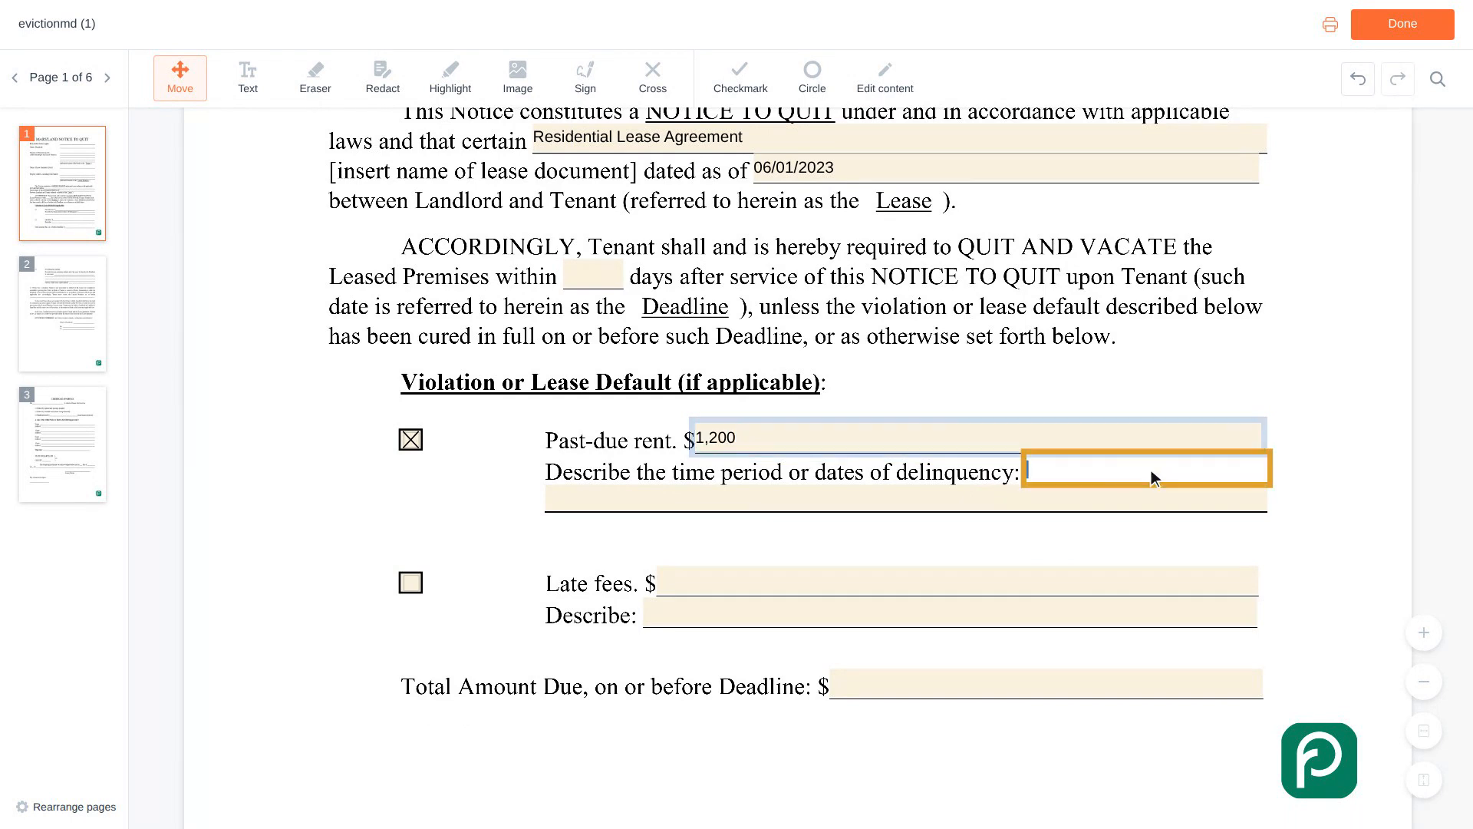
{"action": "type", "text": "February 2024 re"}
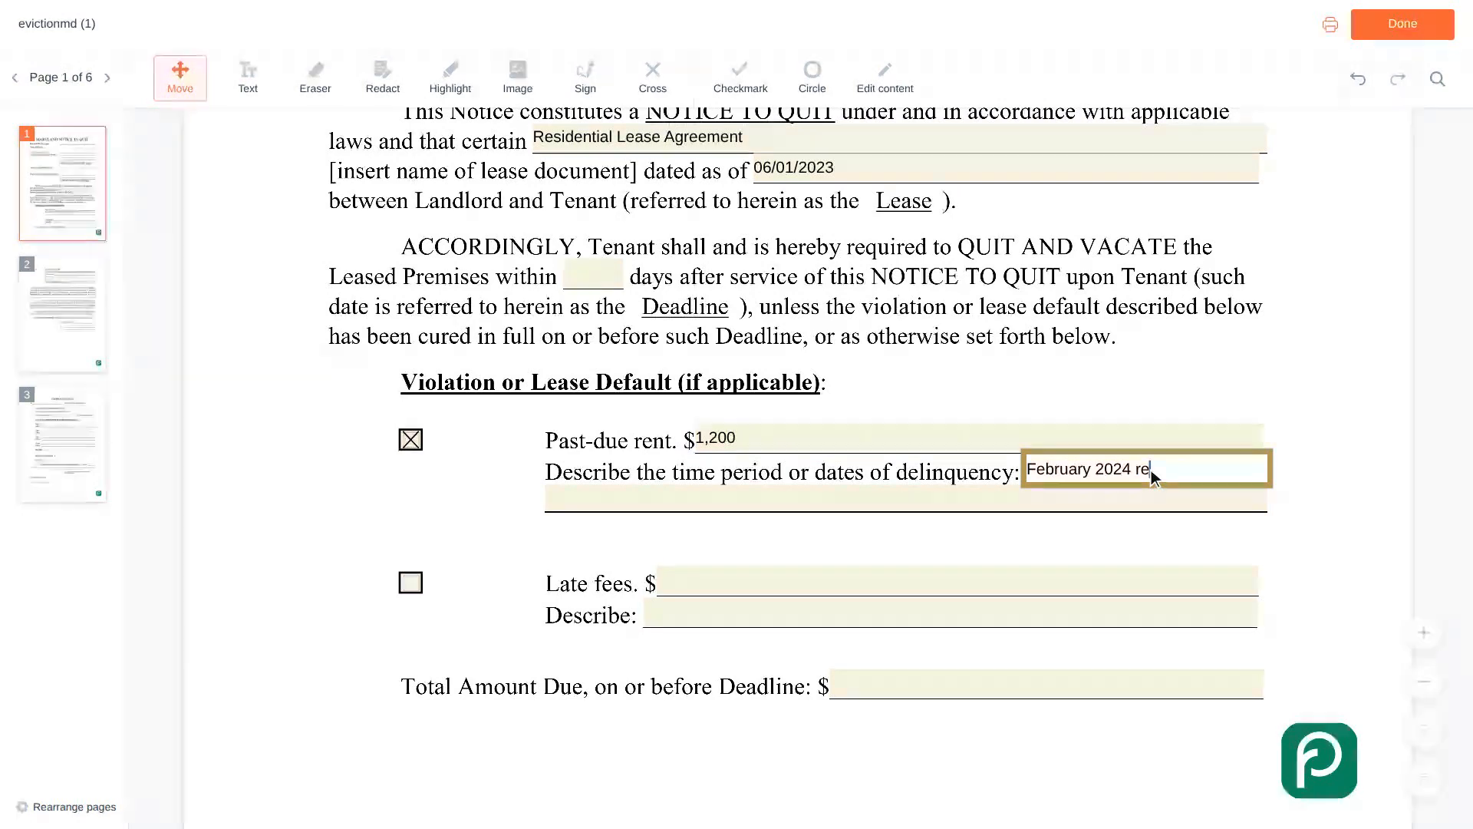
{"action": "type", "text": "nt, due on the first"}
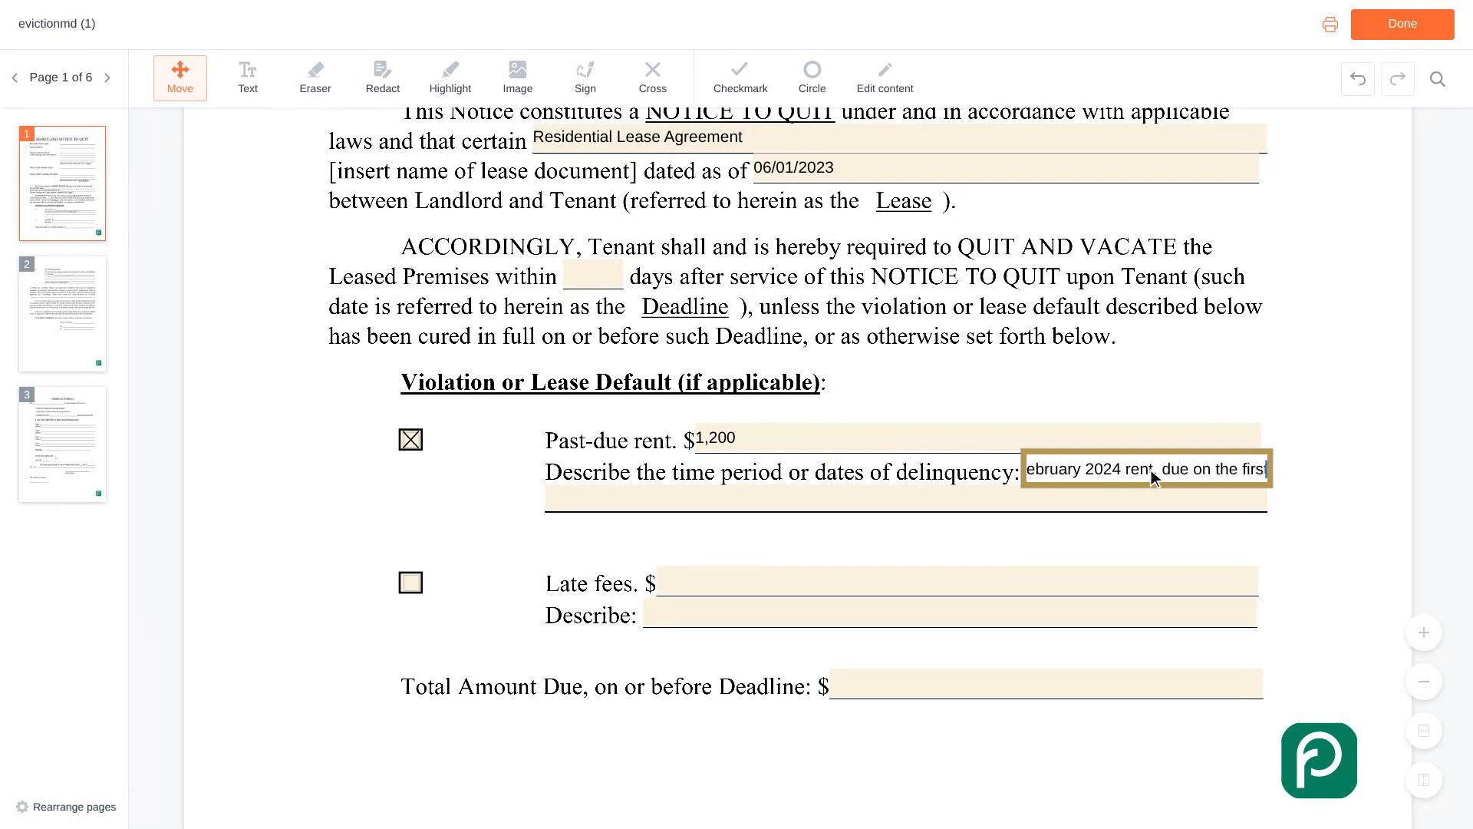
Mark late fees as a lease default and enter 50 as their amount.
{"action": "scroll", "coordinate": [1151, 470], "scroll_direction": "down", "scroll_amount": 1}
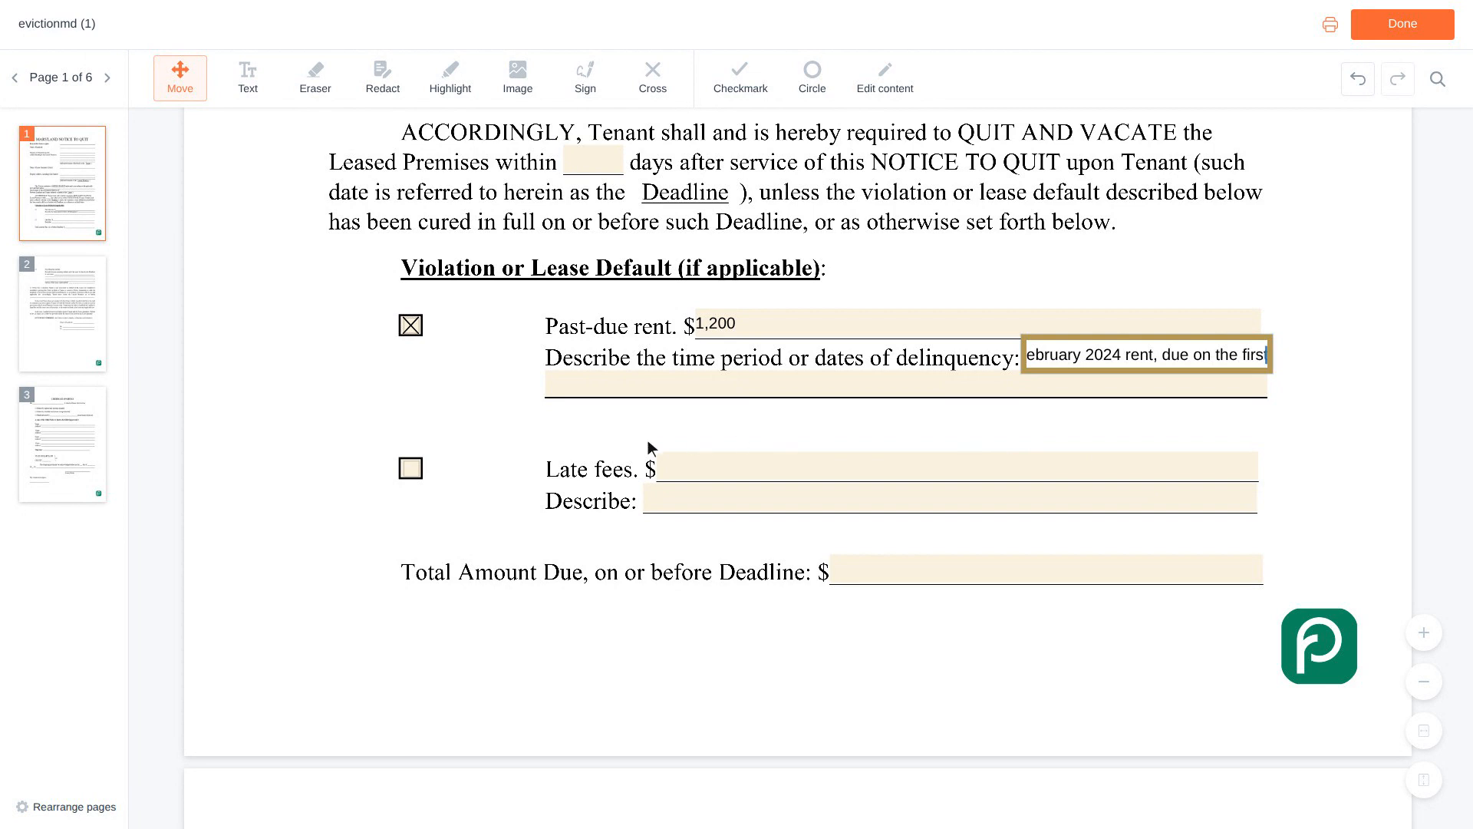
{"action": "left_click", "coordinate": [420, 470]}
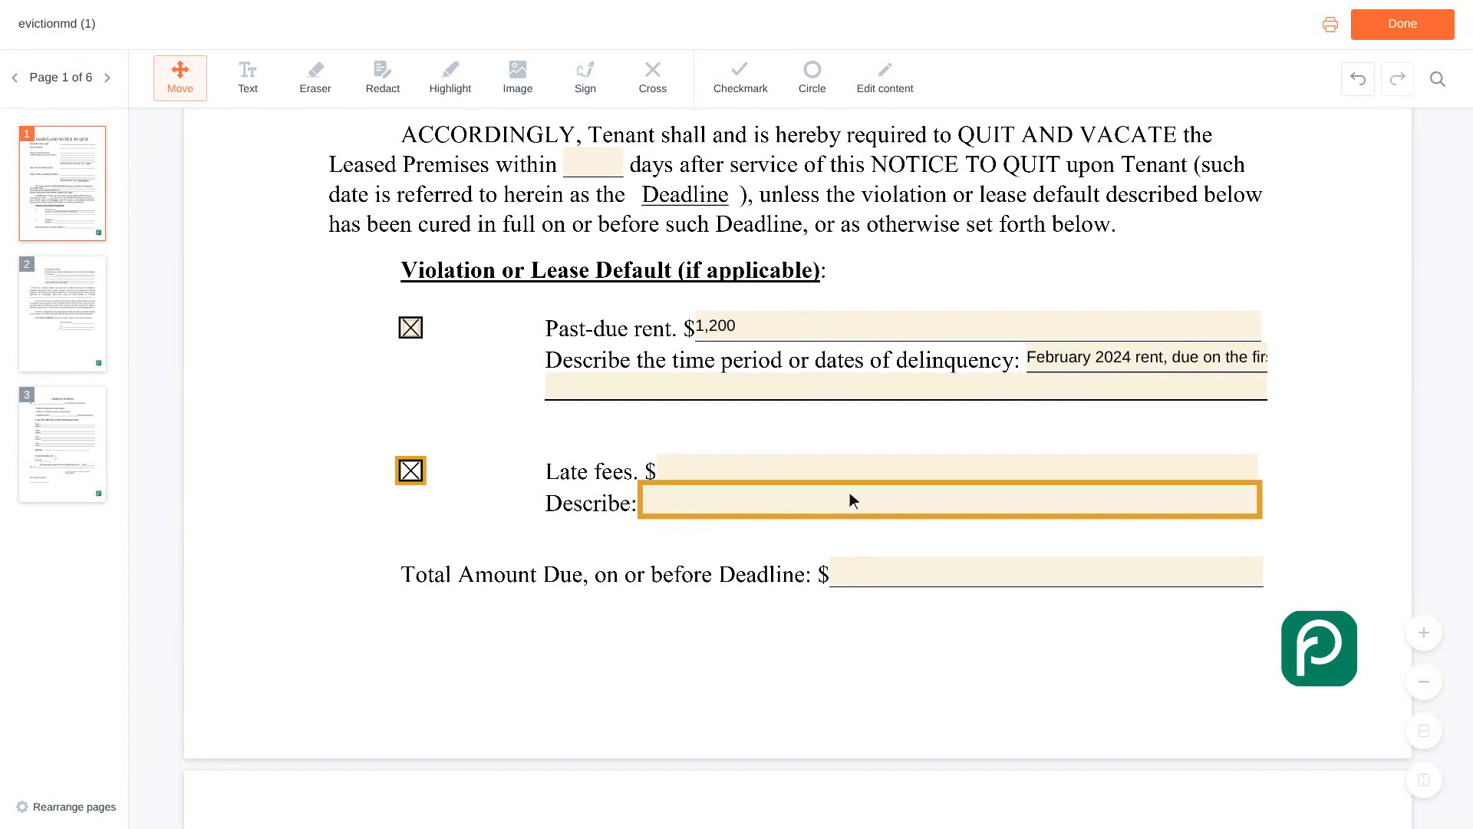
{"action": "left_click", "coordinate": [961, 470]}
{"action": "type", "text": "50"}
Enter 1,250 as the total amount due on or before the deadline.
{"action": "scroll", "coordinate": [961, 469], "scroll_direction": "down", "scroll_amount": 2}
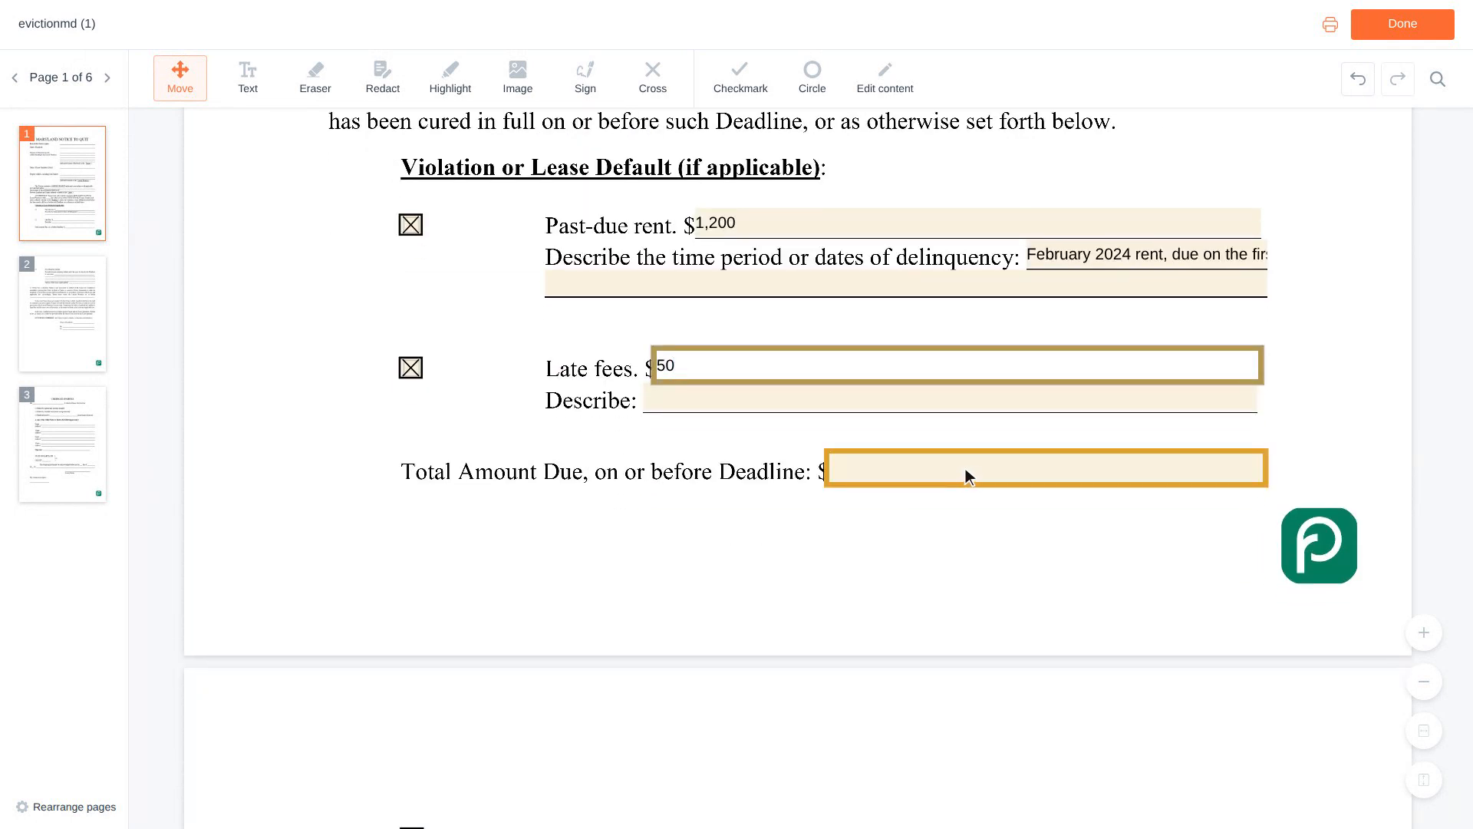
{"action": "left_click", "coordinate": [1050, 470]}
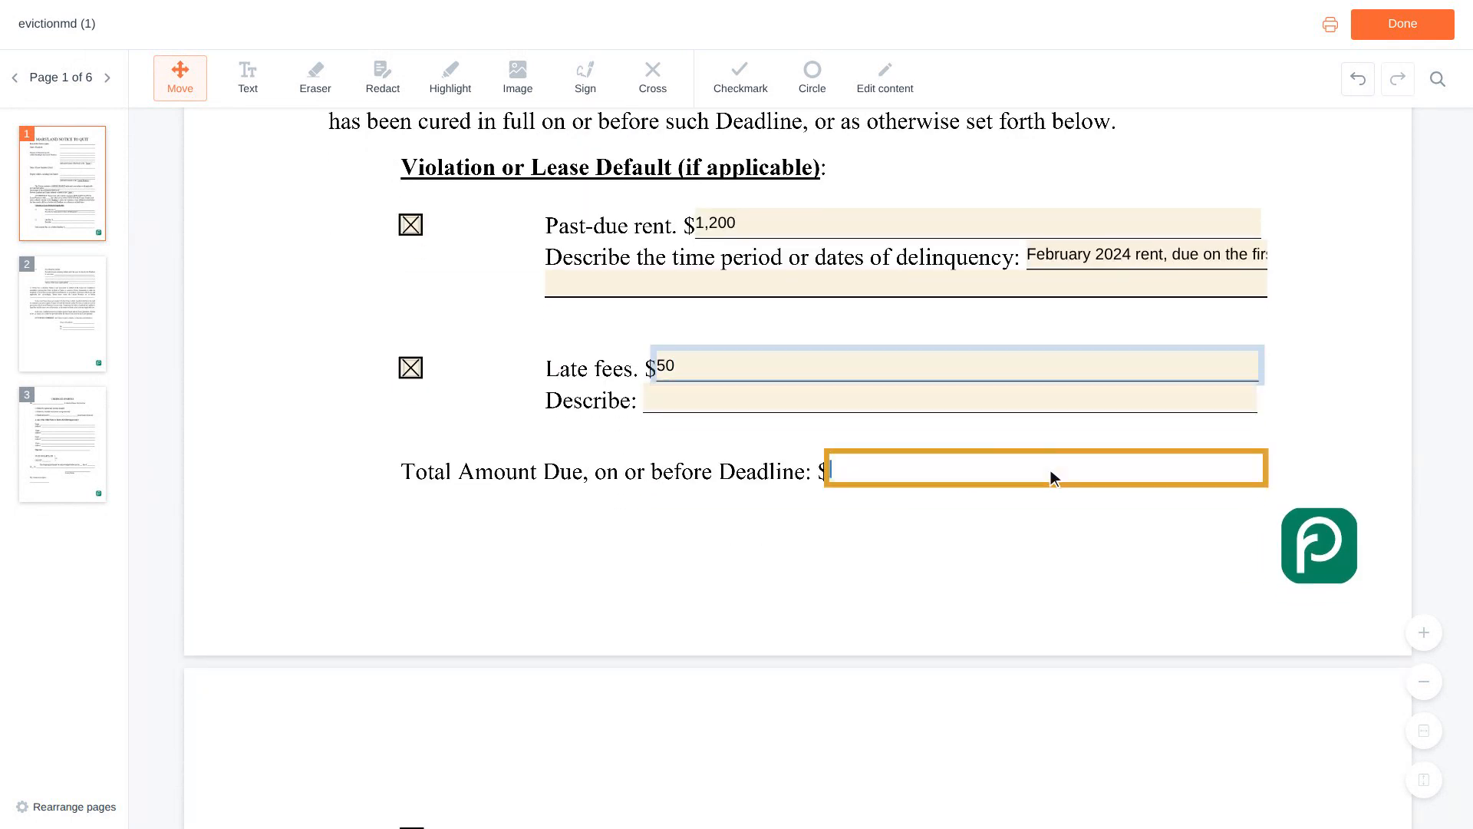
{"action": "type", "text": "1,250"}
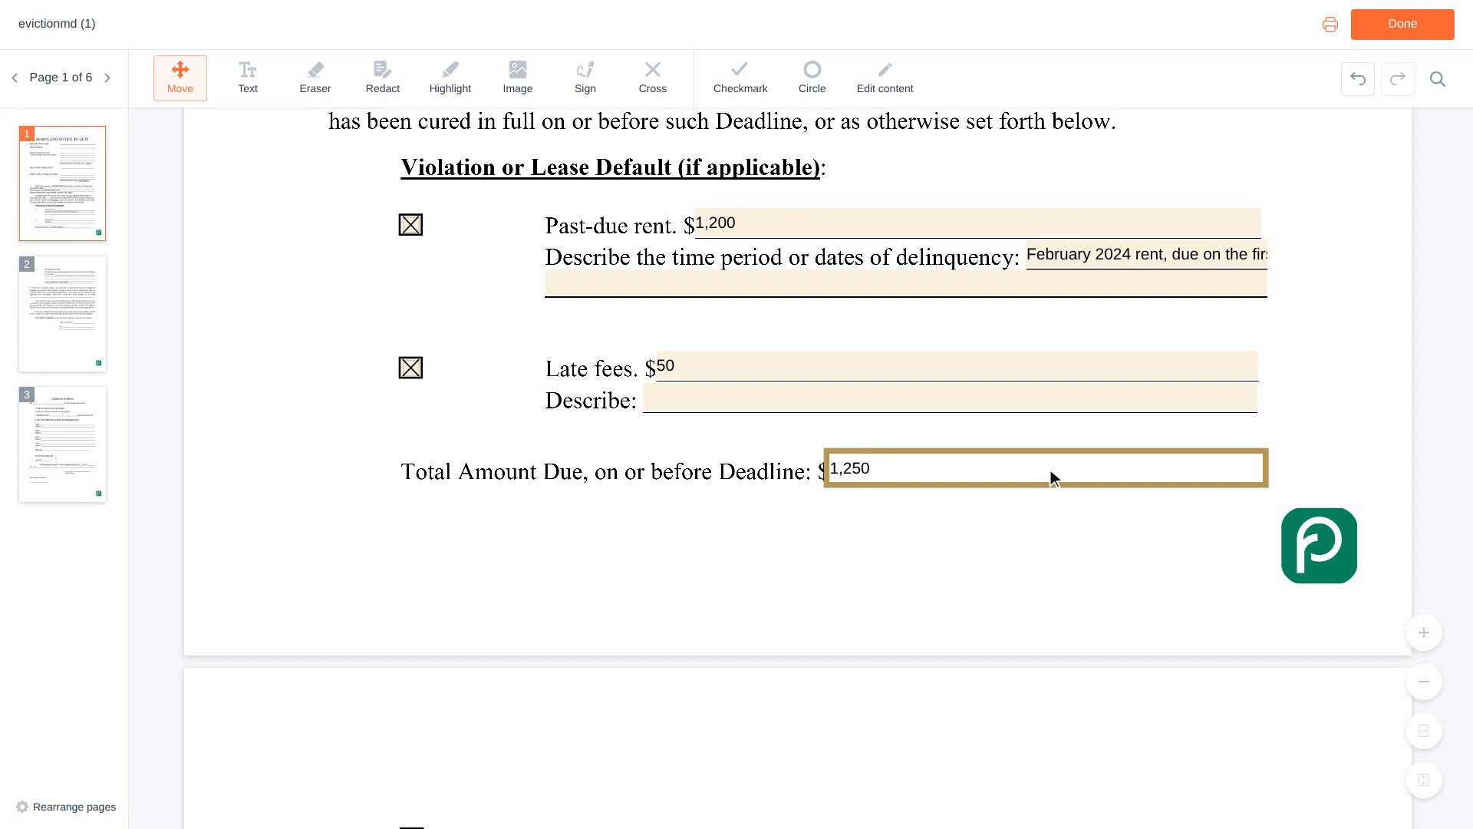
{"action": "key", "text": "Tab"}
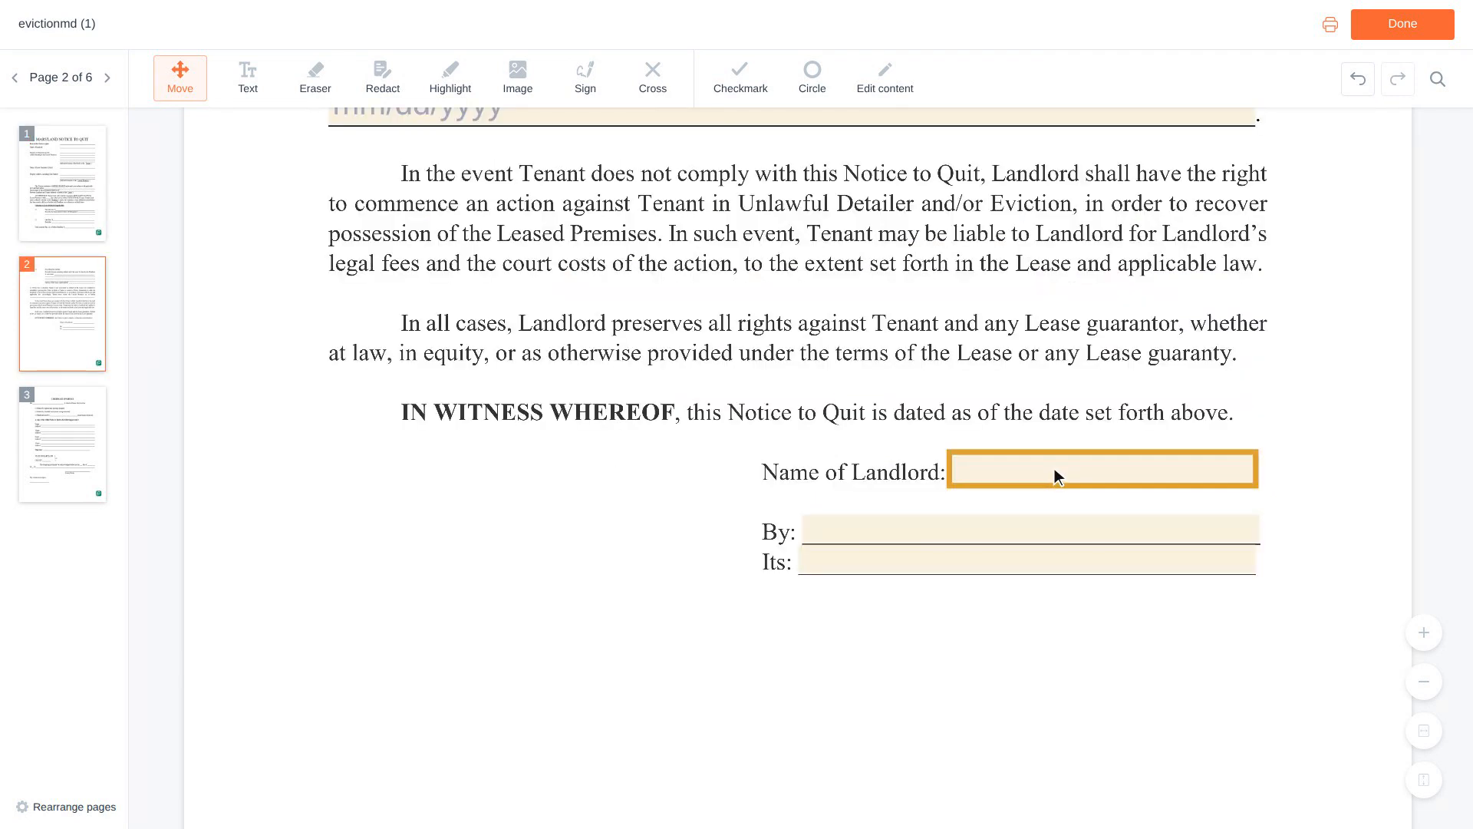
Fill in the landlord's full name in the signature block on page 2.
{"action": "left_click", "coordinate": [1107, 470]}
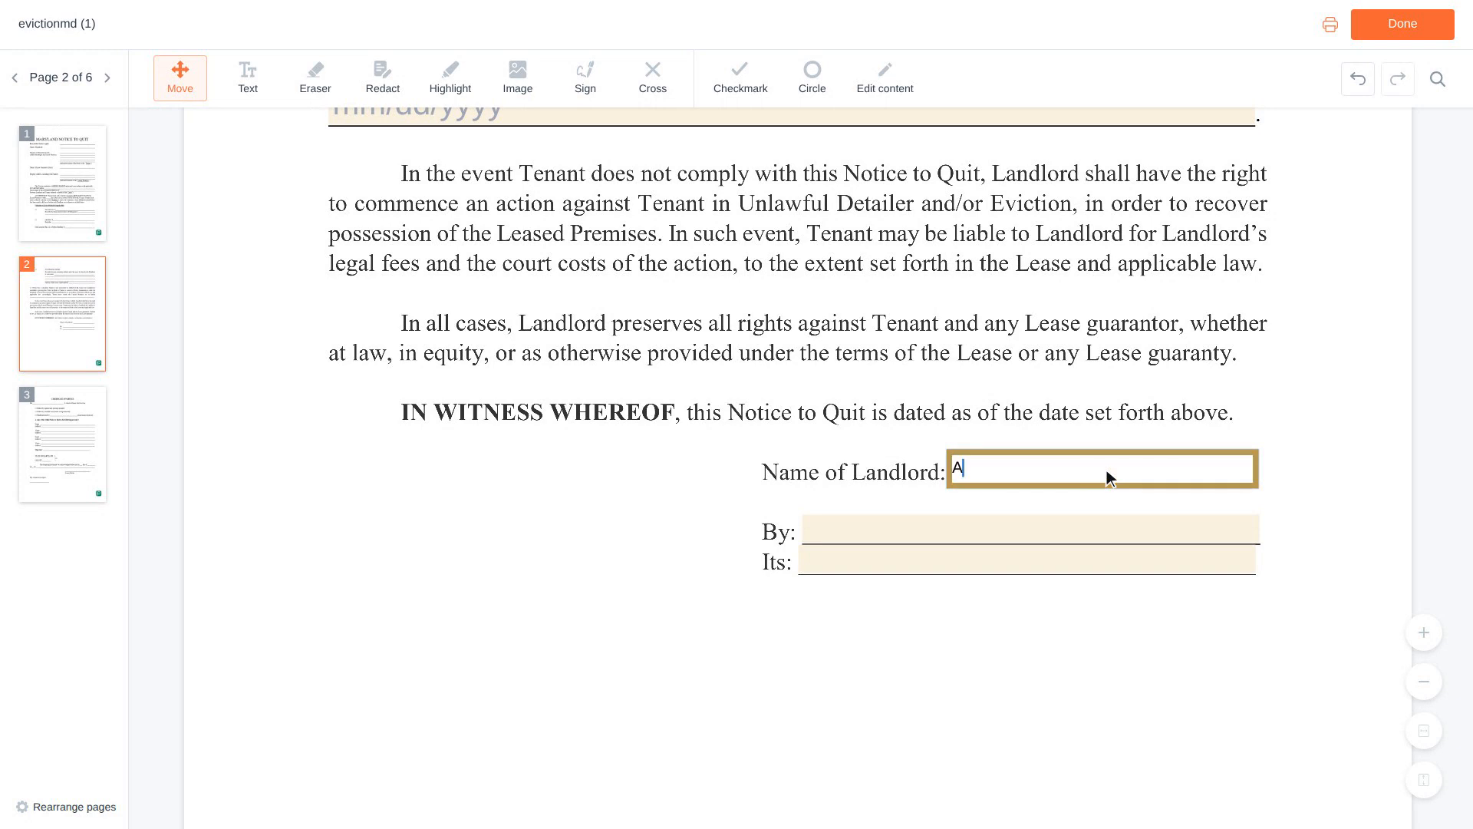
Enter the landlord's full name on the "By" line of the signature block.
{"action": "scroll", "coordinate": [1106, 470], "scroll_direction": "down", "scroll_amount": 1}
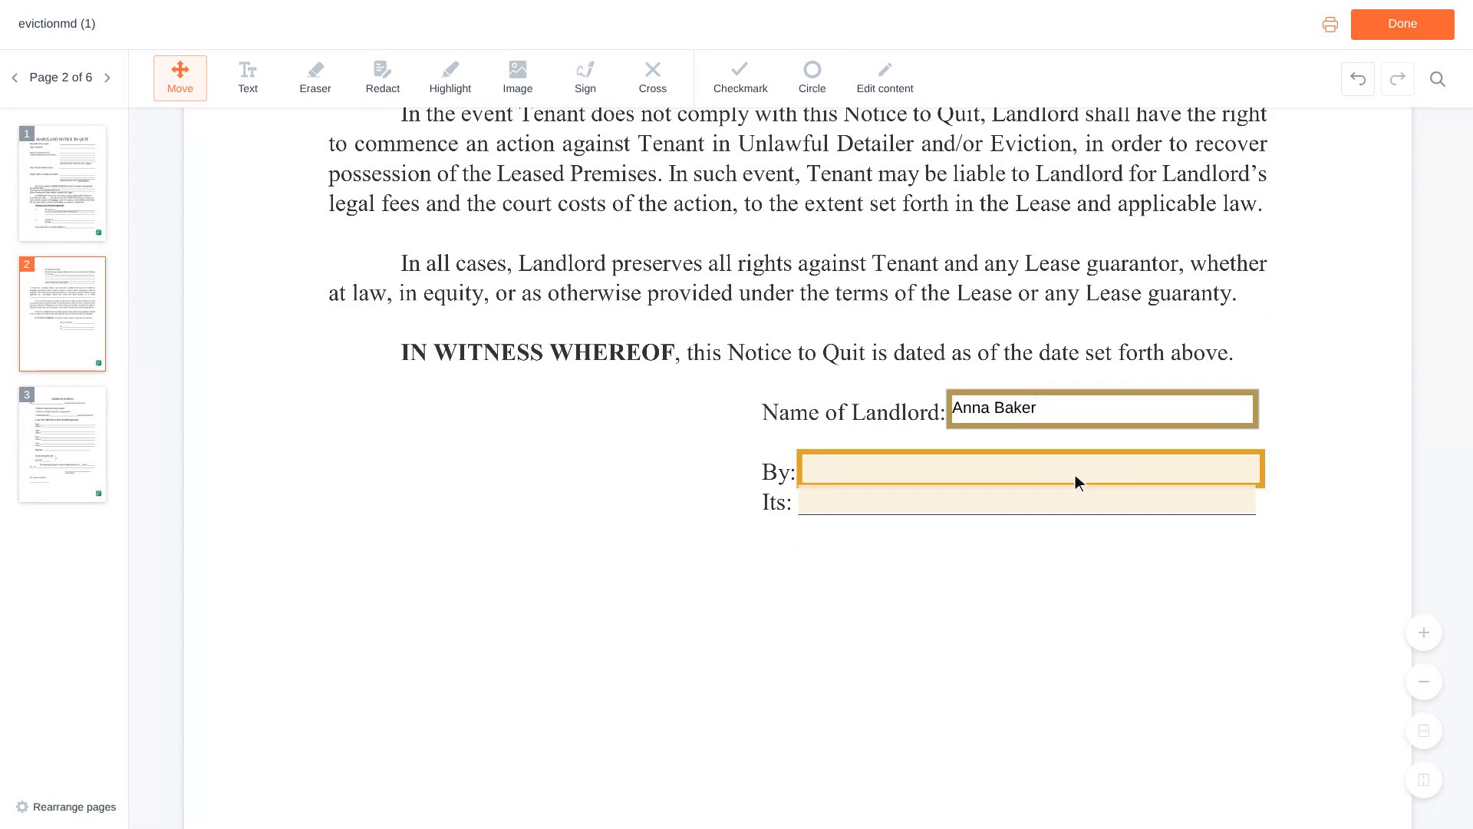
{"action": "left_click", "coordinate": [1036, 469]}
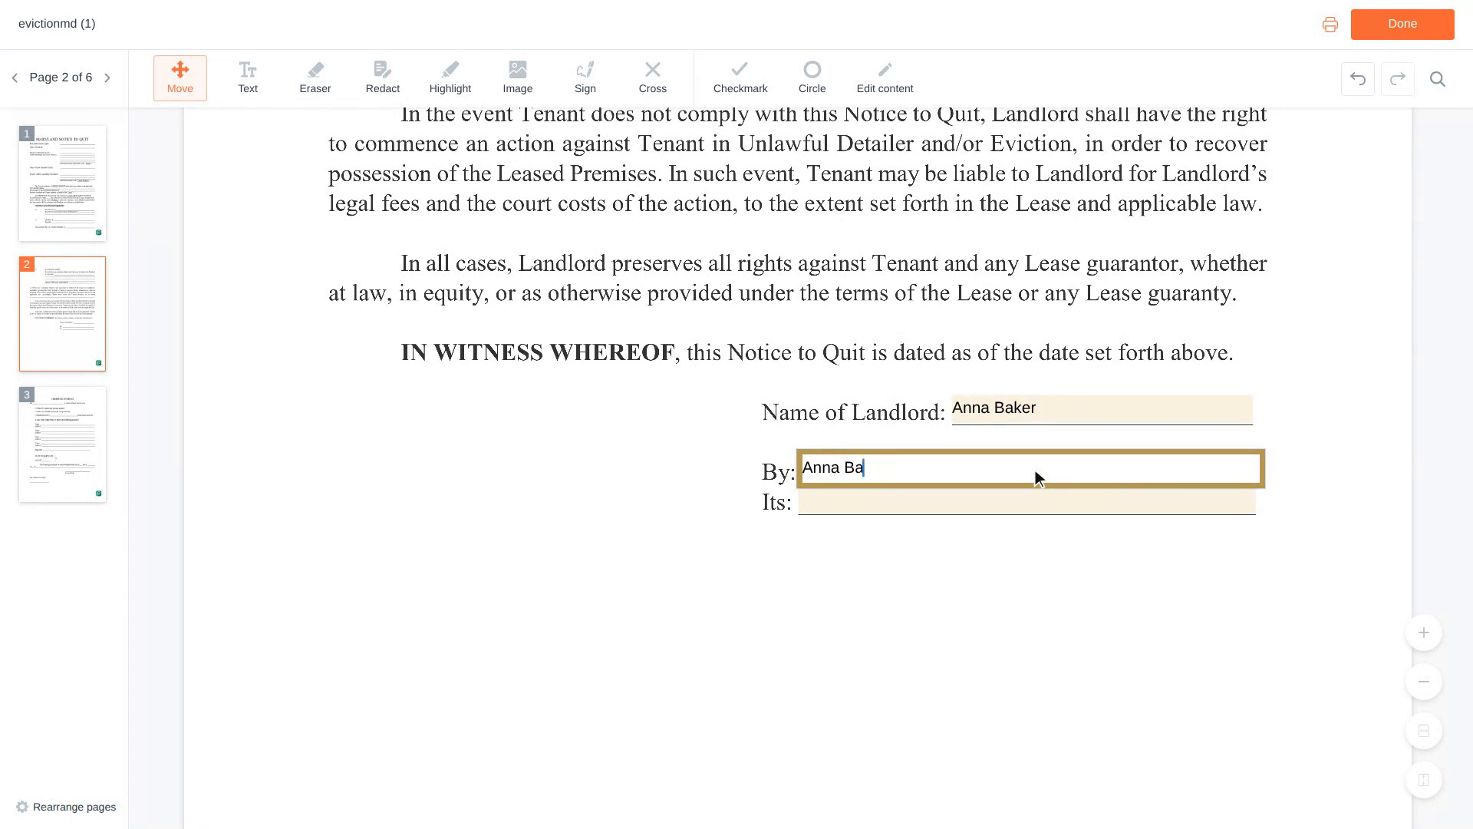
Enter "Owner" as the signer's capacity on the "Its" line of the signature block.
{"action": "scroll", "coordinate": [1035, 470], "scroll_direction": "down", "scroll_amount": 1}
{"action": "left_click", "coordinate": [1035, 471]}
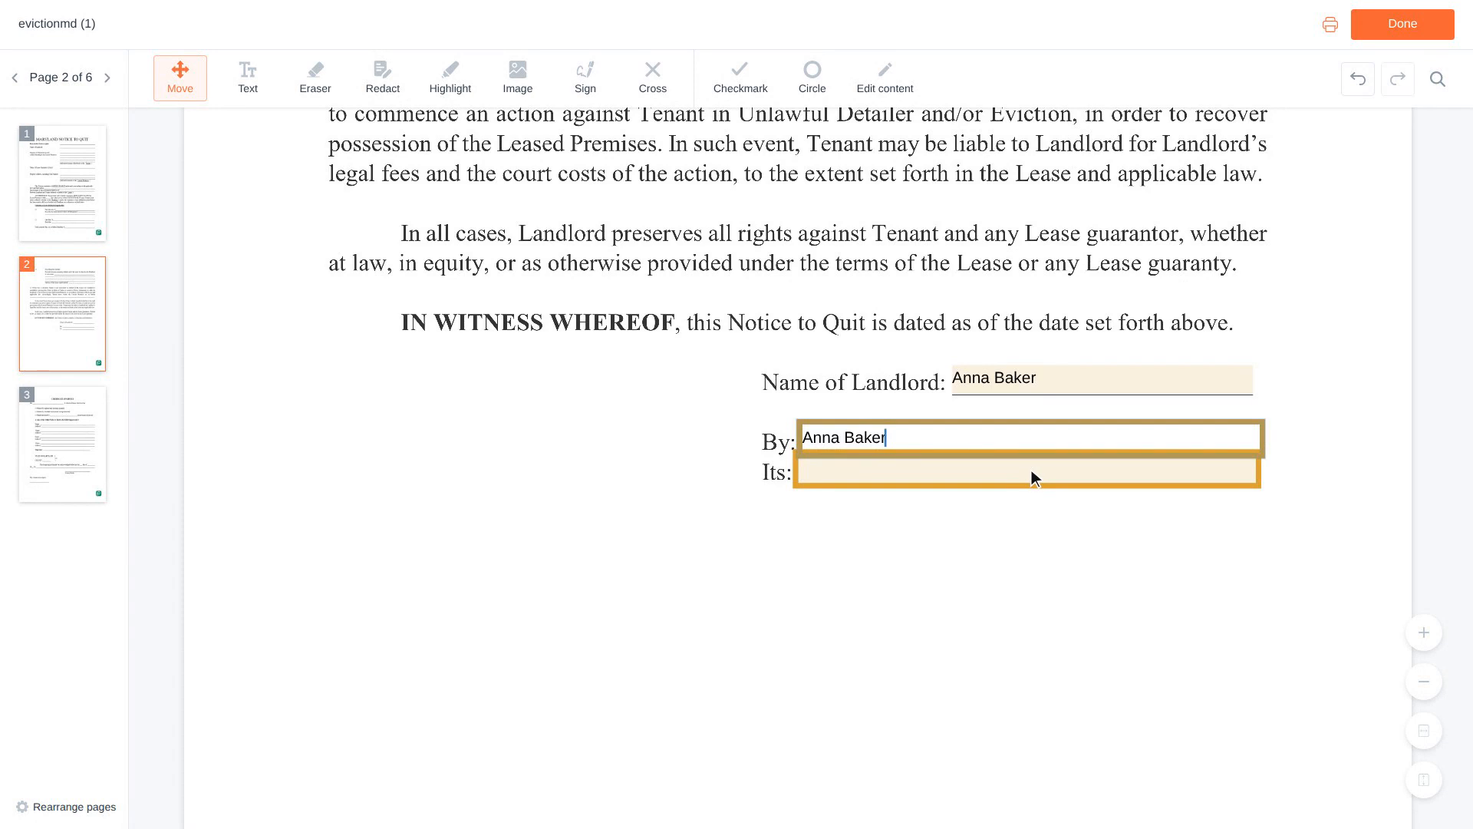
{"action": "left_click", "coordinate": [1032, 470]}
{"action": "type", "text": "Owner"}
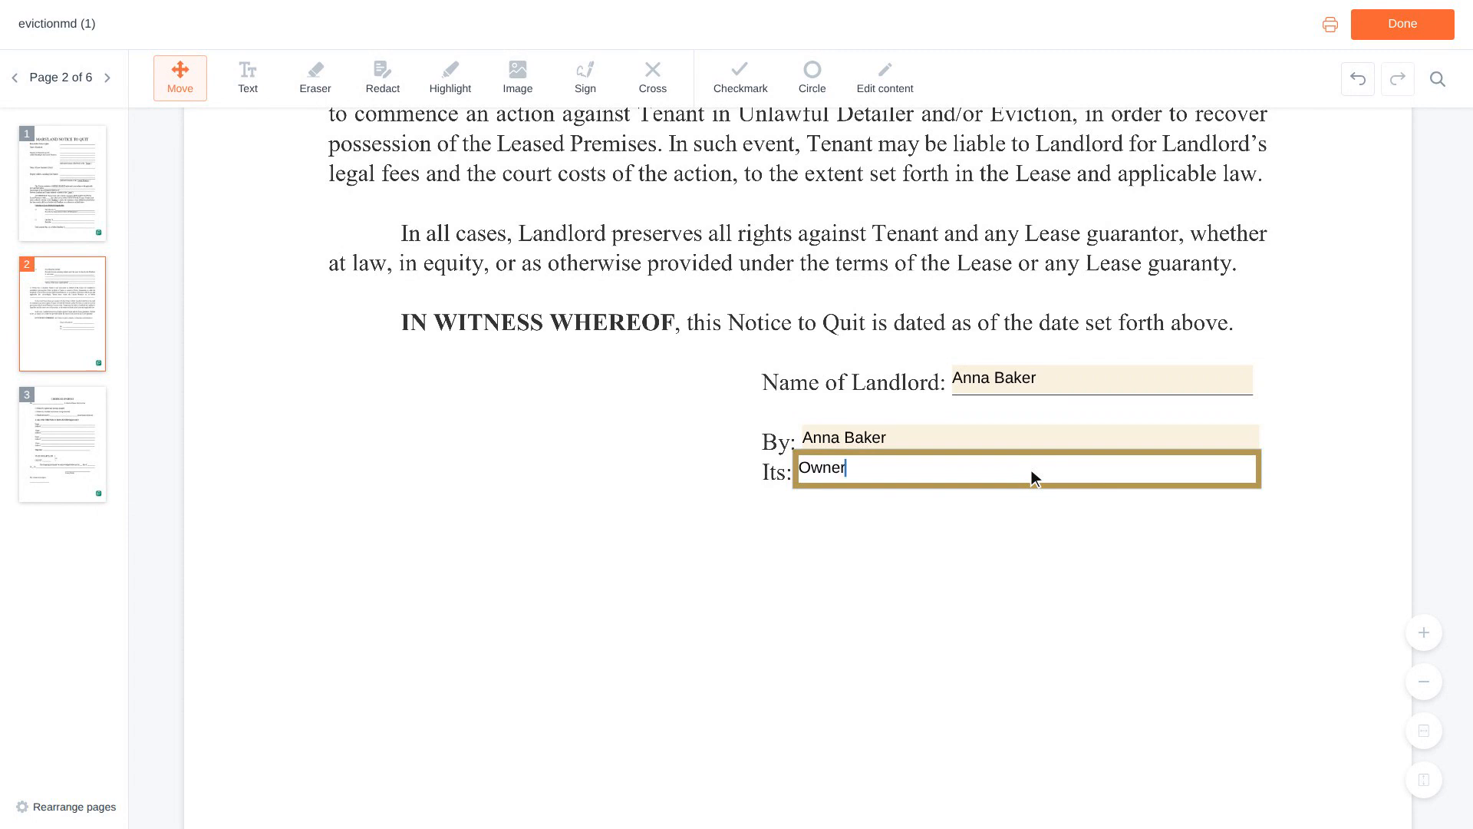